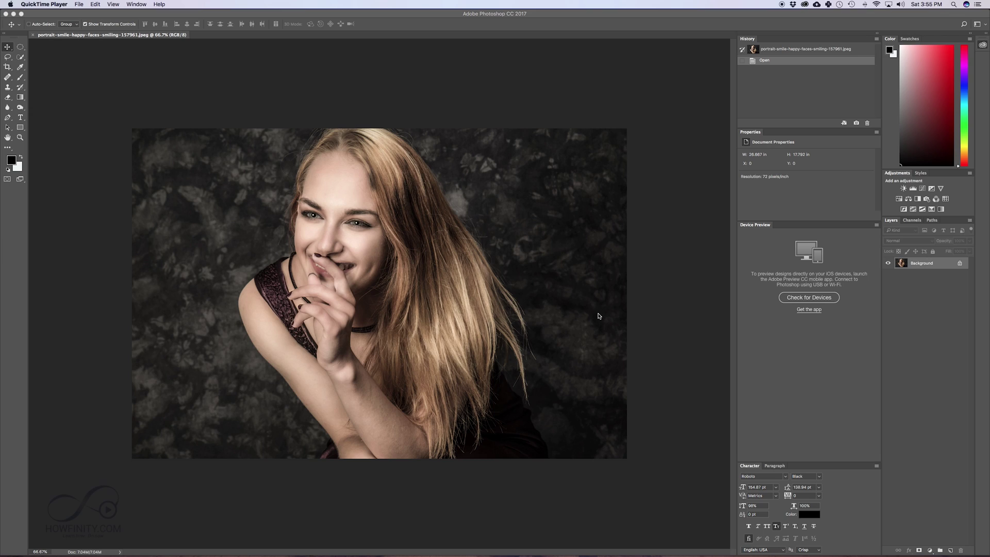
Convert the Background into Layer 0 and add a pink Stroke style positioned Inside
double_click(941, 266)
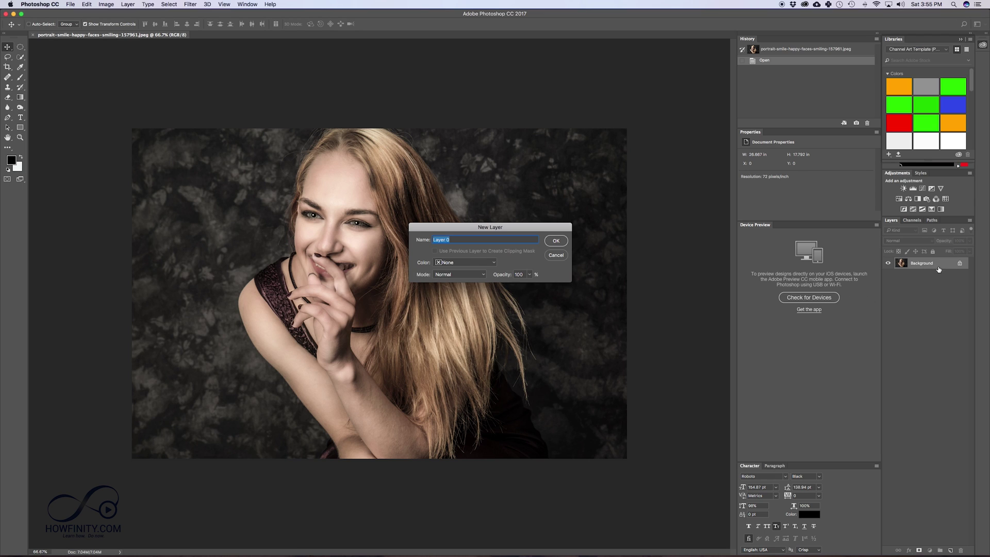
click(555, 240)
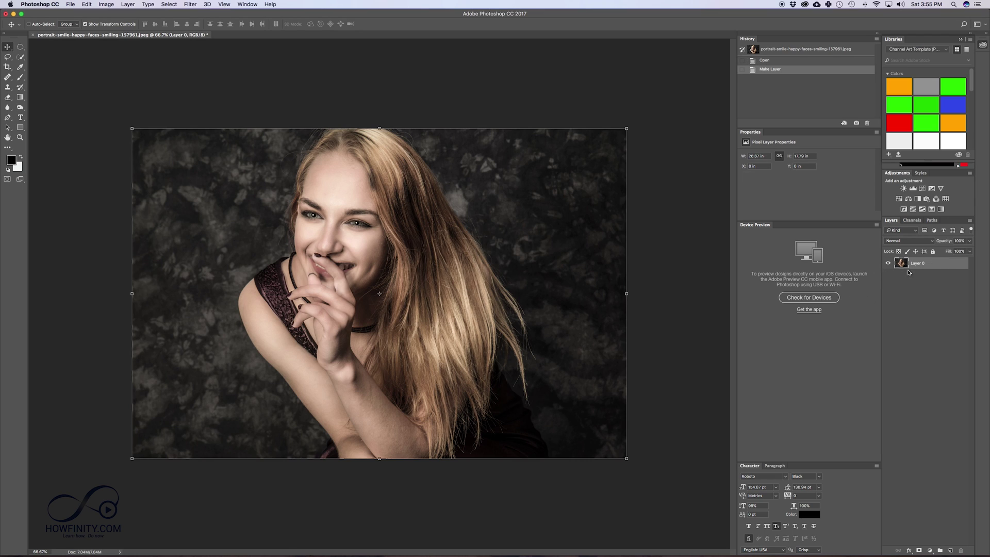
double_click(943, 265)
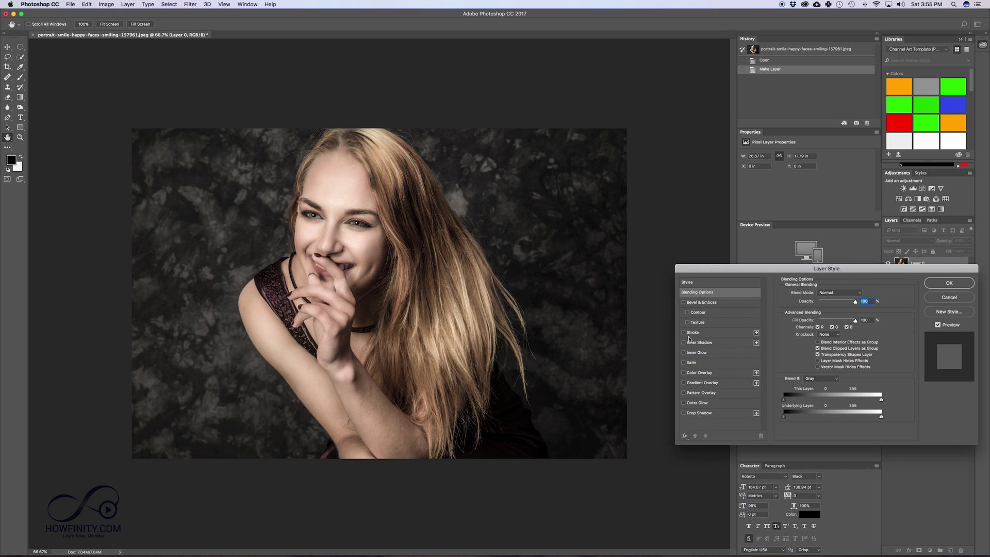
click(684, 334)
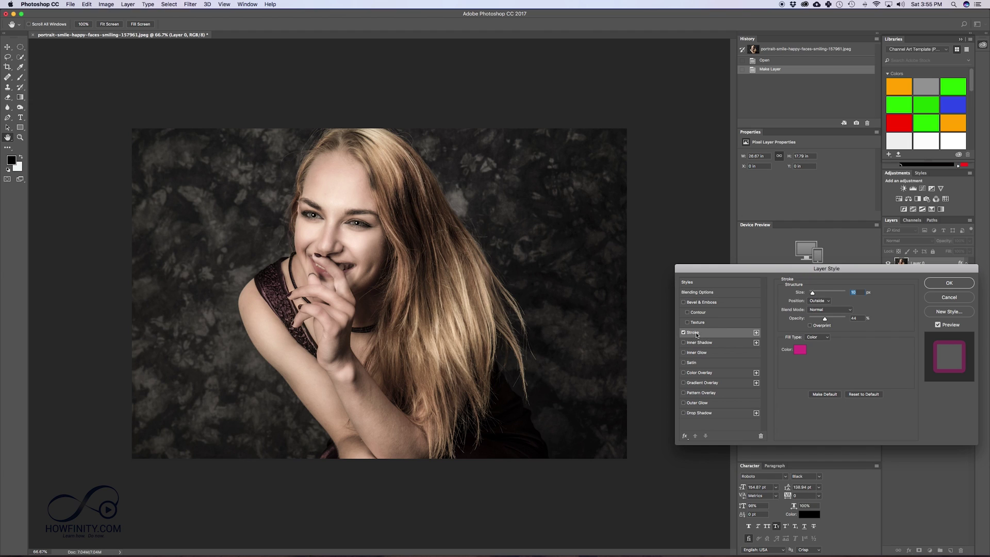
click(816, 303)
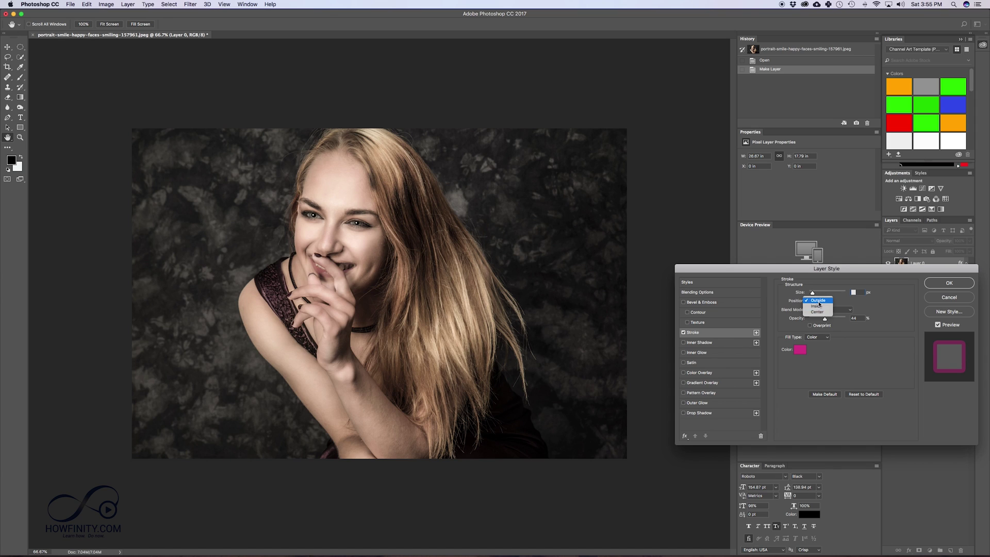
click(817, 307)
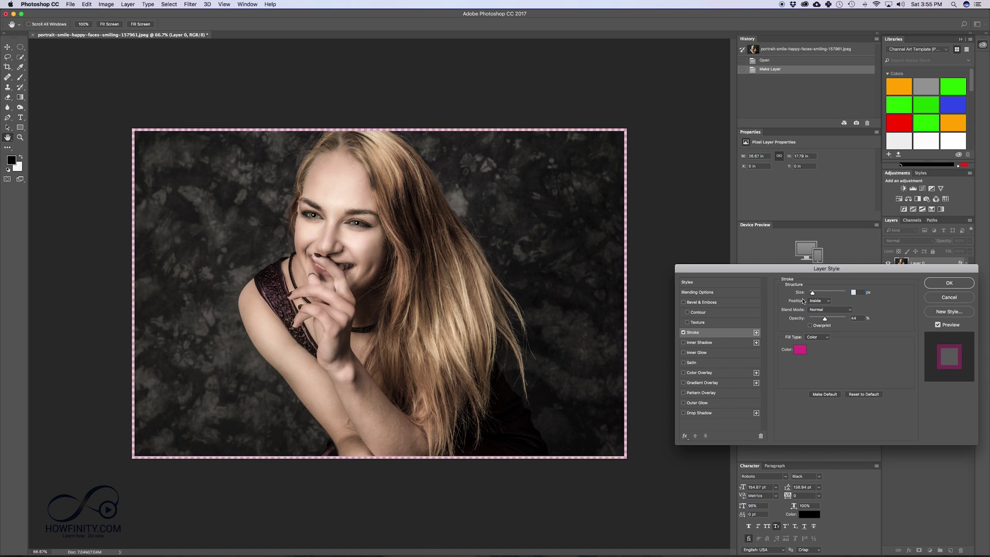
Try a red stroke colour, adjust the stroke opacity, and keep Normal blend mode
click(800, 350)
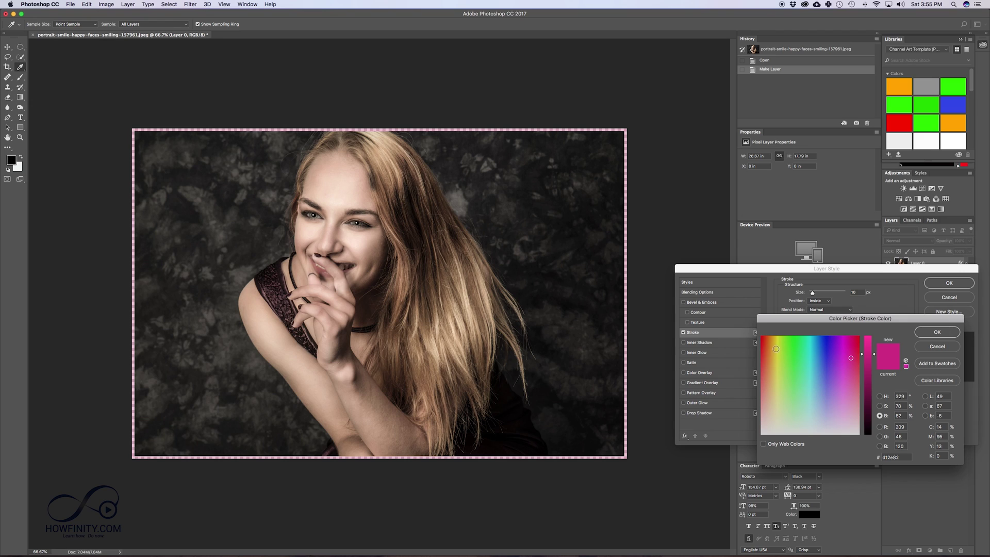
click(937, 332)
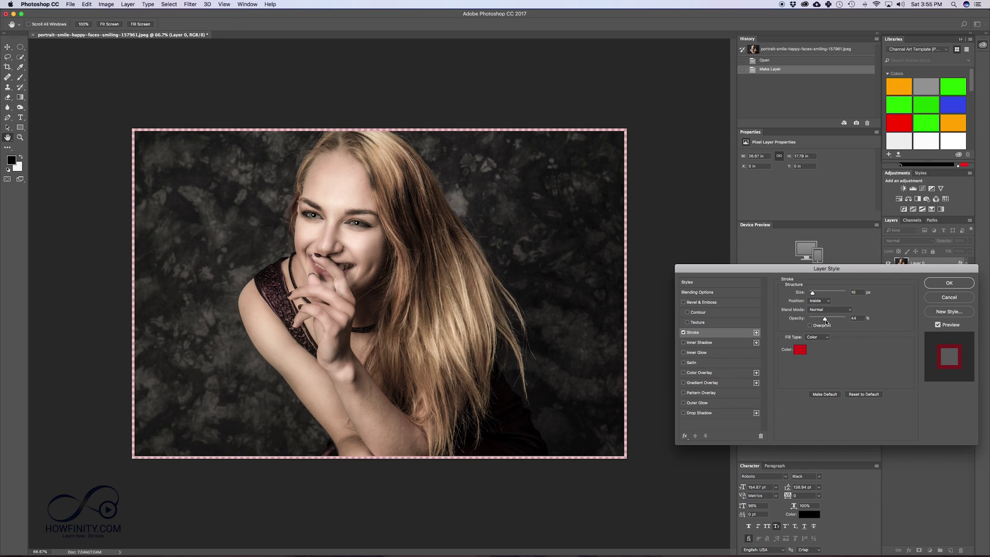
drag(825, 321, 860, 317)
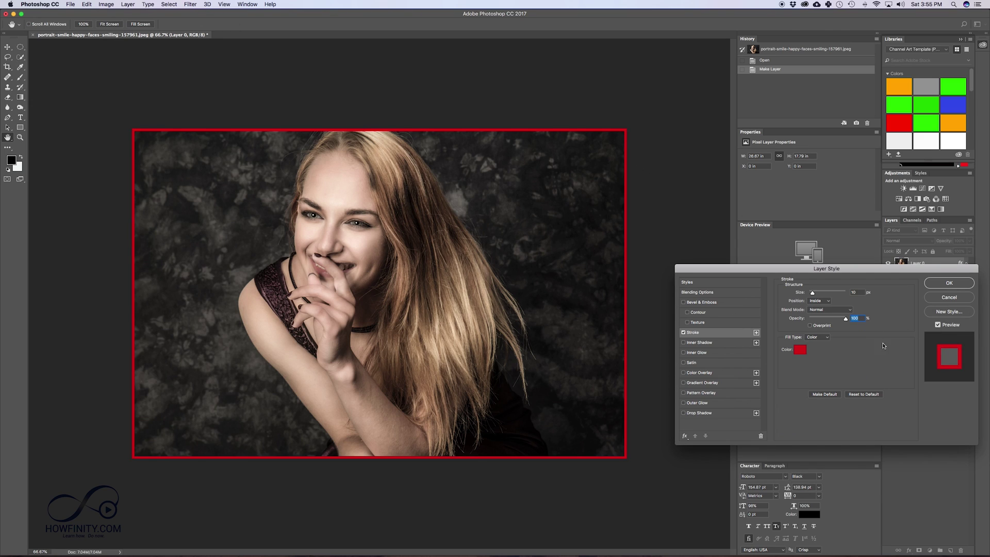
drag(845, 319, 814, 293)
click(829, 310)
click(827, 309)
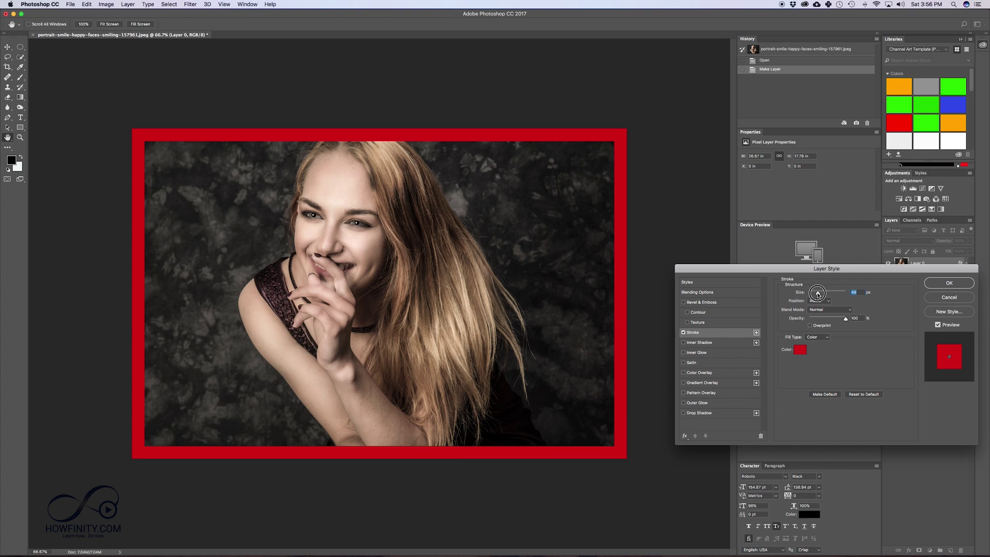
Change the stroke colour to light grey and commit the 14 px inside stroke
click(803, 349)
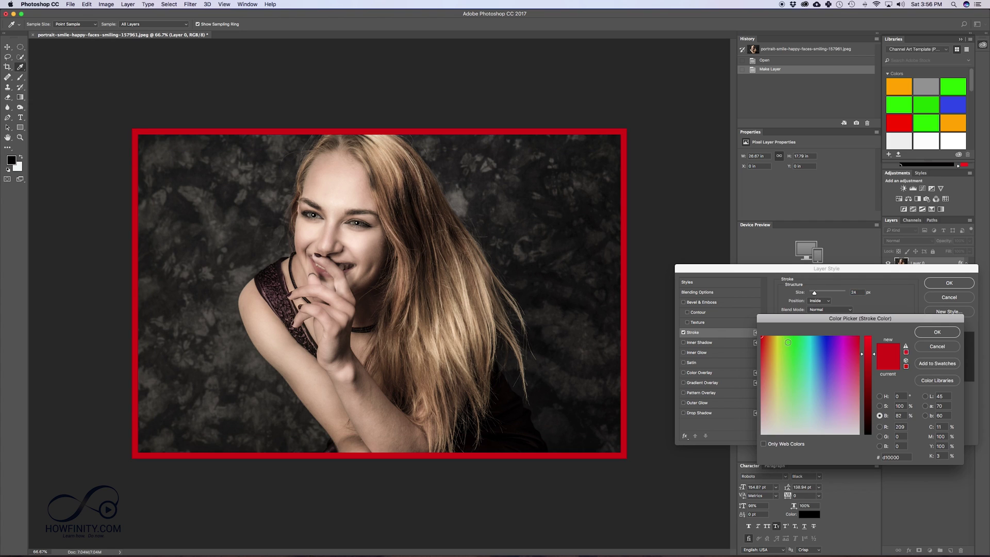
drag(830, 350, 872, 329)
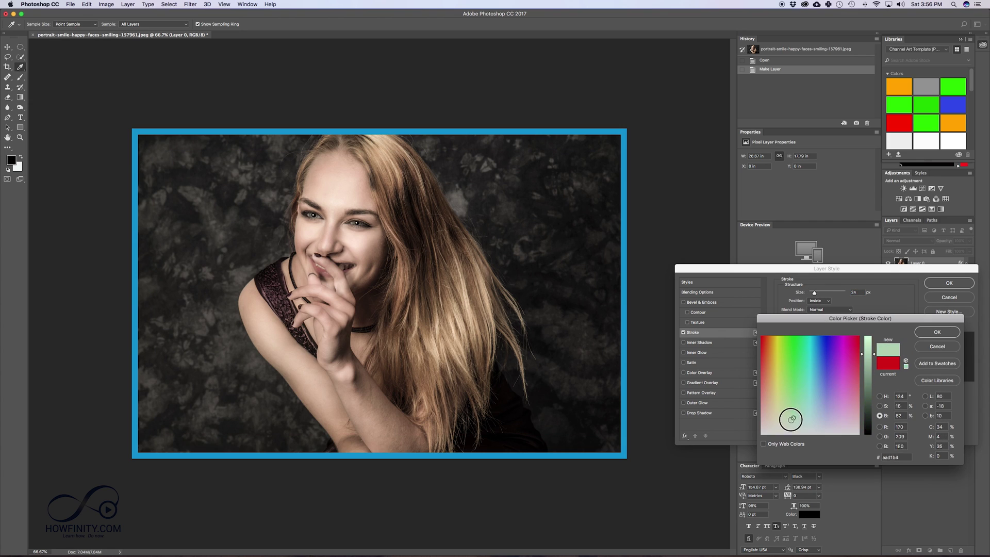
drag(789, 417, 835, 435)
click(928, 332)
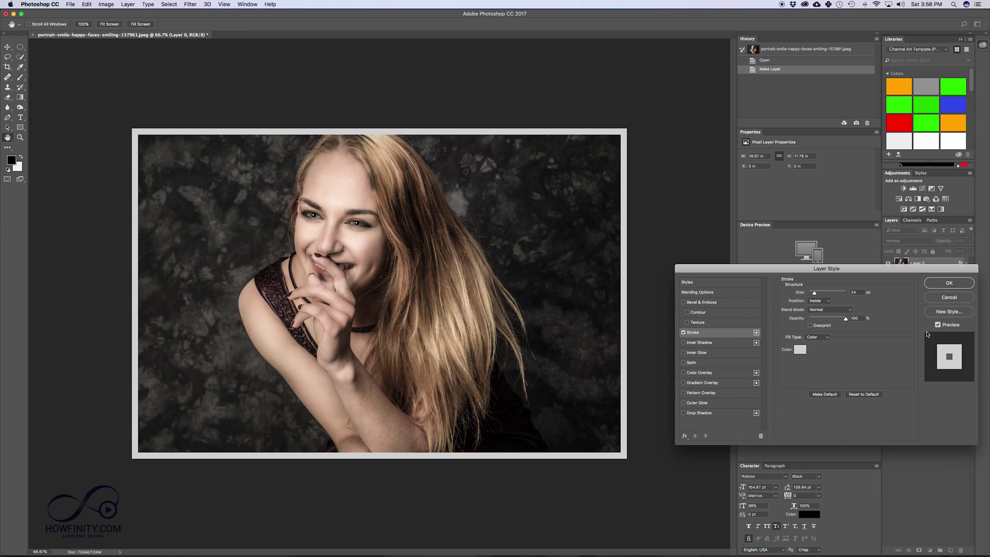
click(954, 287)
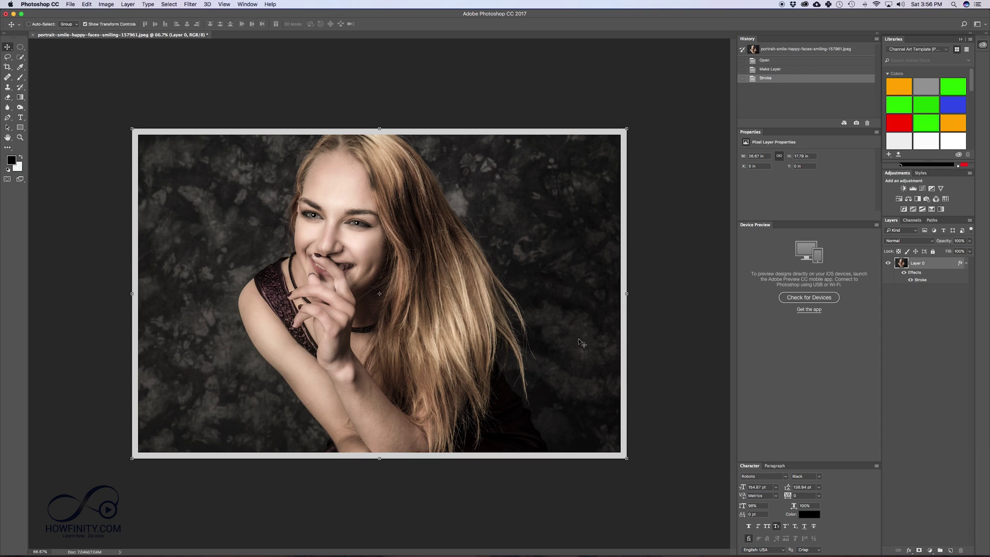
Clear the stroke layer style from Layer 0 and reselect the layer
right_click(939, 272)
click(871, 406)
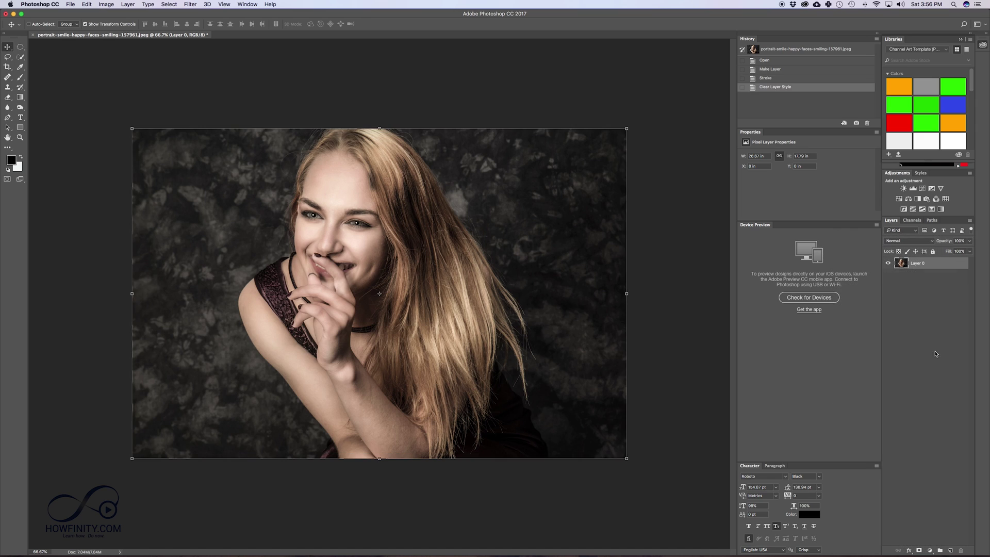
click(937, 311)
click(941, 266)
click(188, 4)
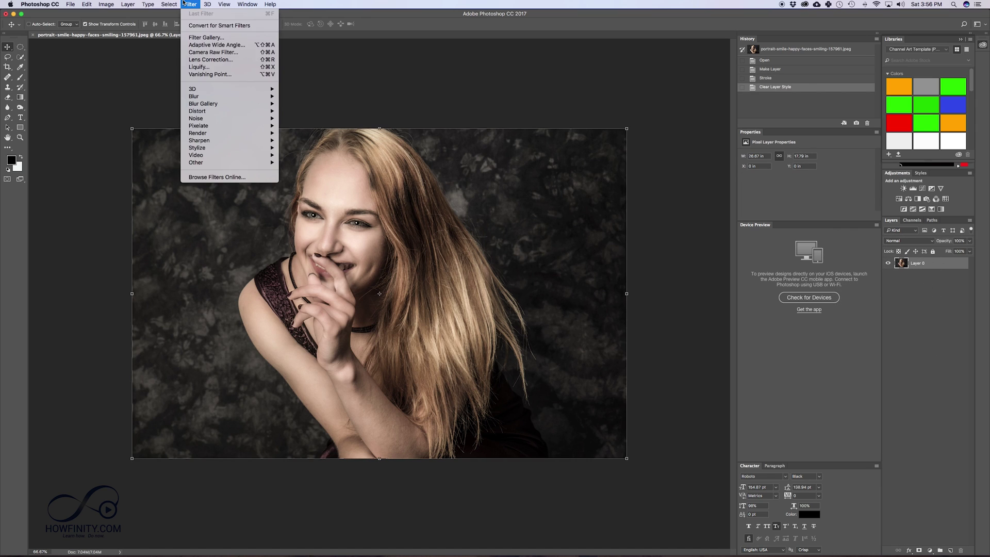
In the Camera Raw Filter's Effects, set Post Crop Vignetting Amount +100, Midpoint 0, Roundness -100
click(207, 56)
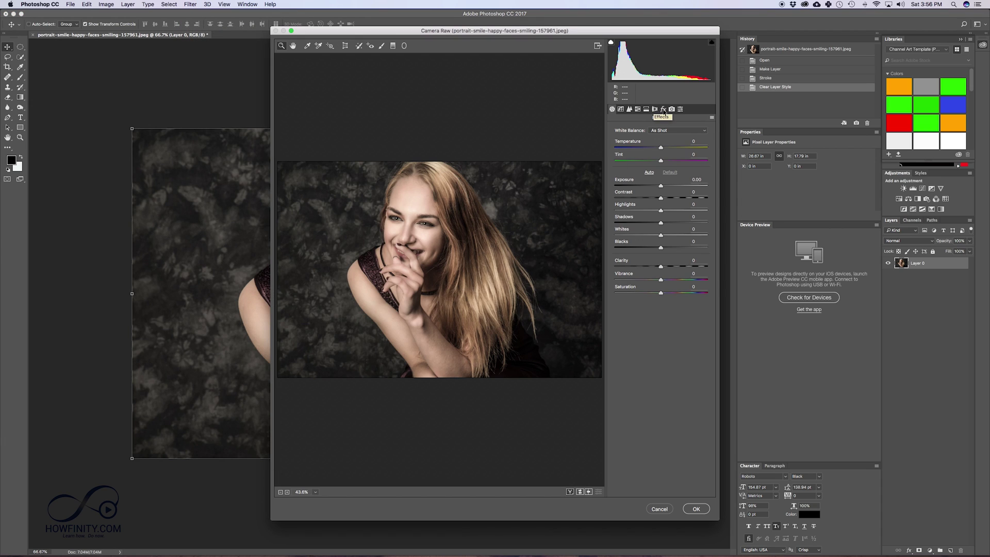
click(662, 110)
drag(661, 241, 706, 240)
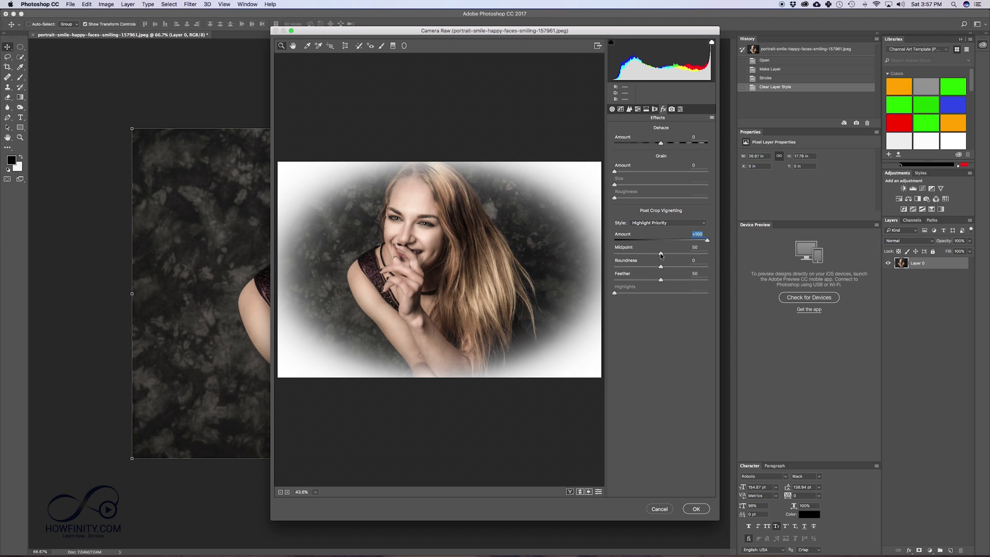
drag(661, 255, 550, 249)
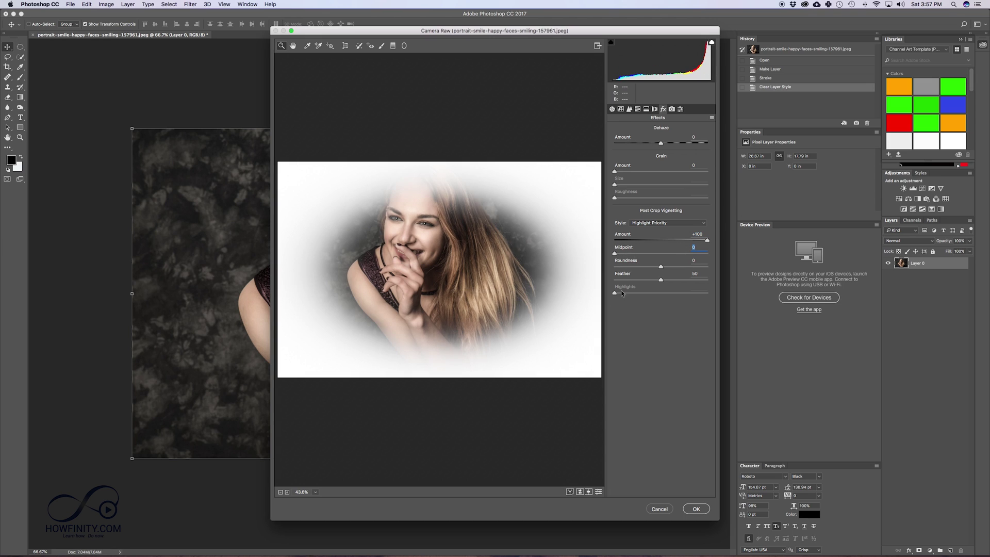
drag(660, 267, 557, 268)
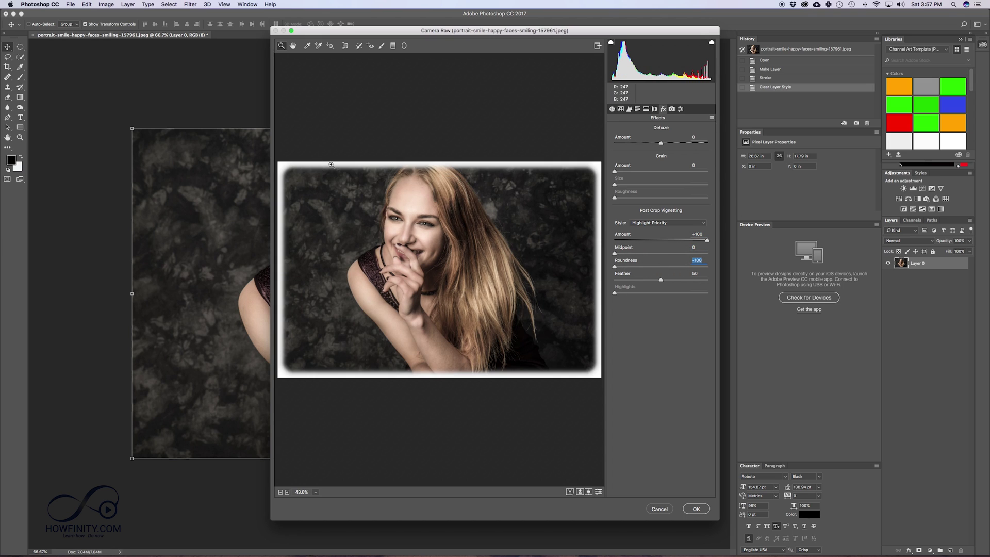
Set the vignette Feather to about 43 and apply the Camera Raw filter
key(Tab)
text(0)
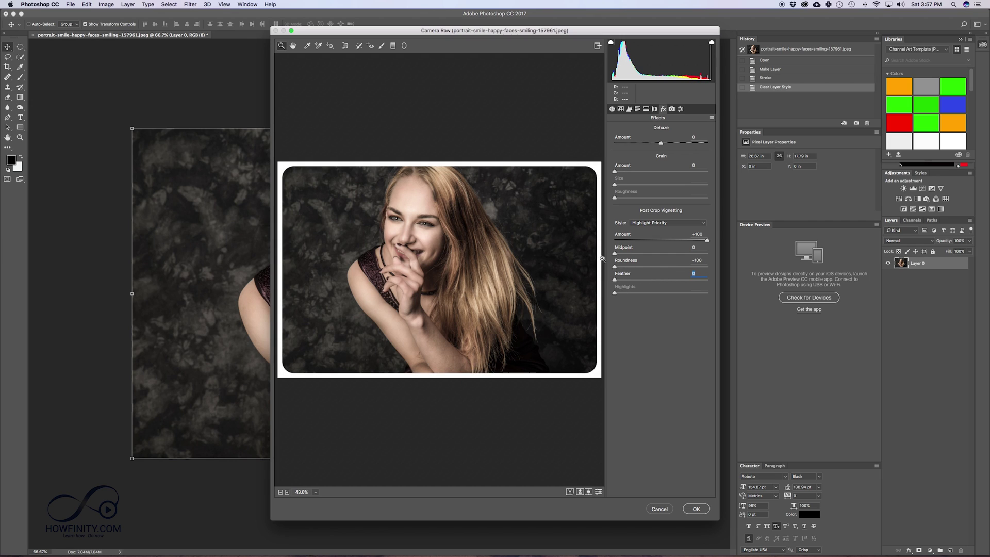
text(100)
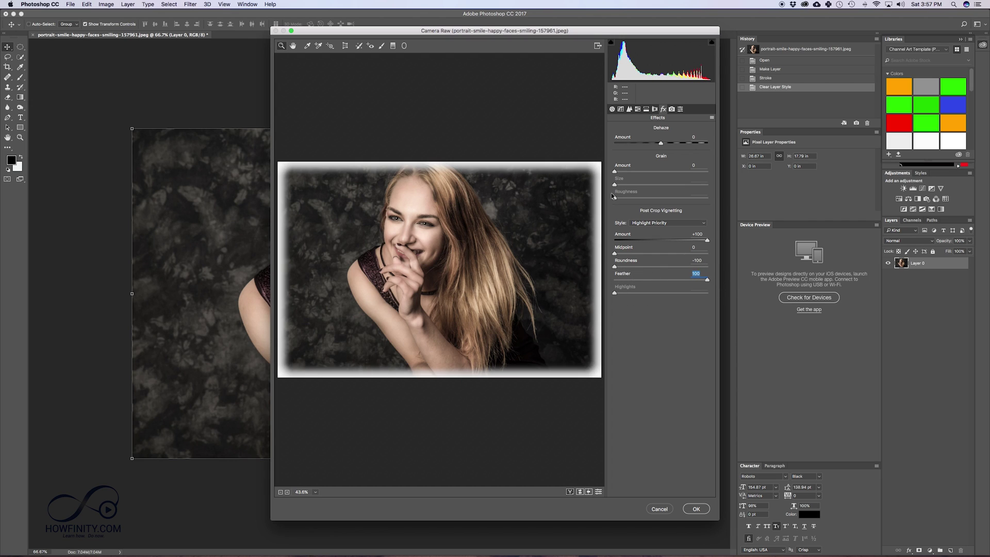
click(652, 279)
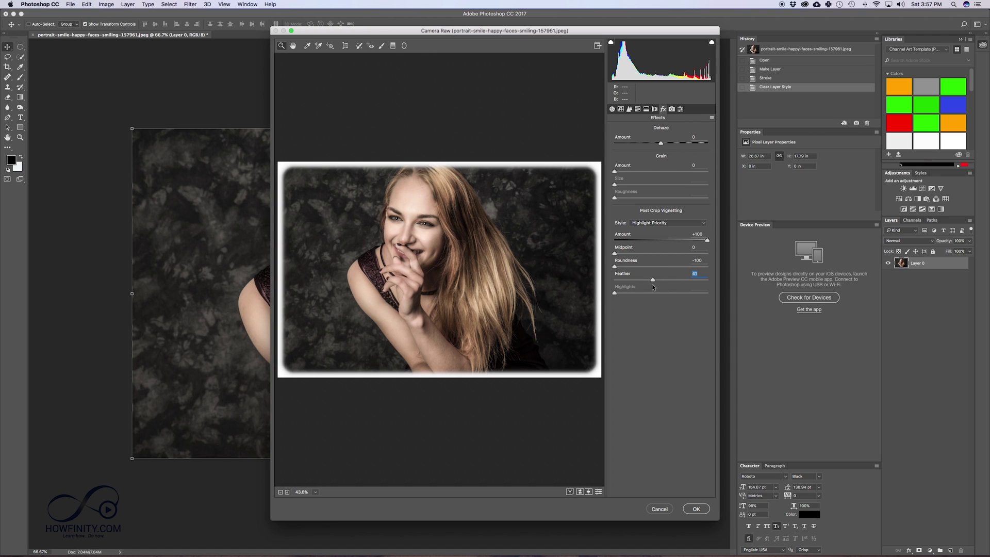
text(92)
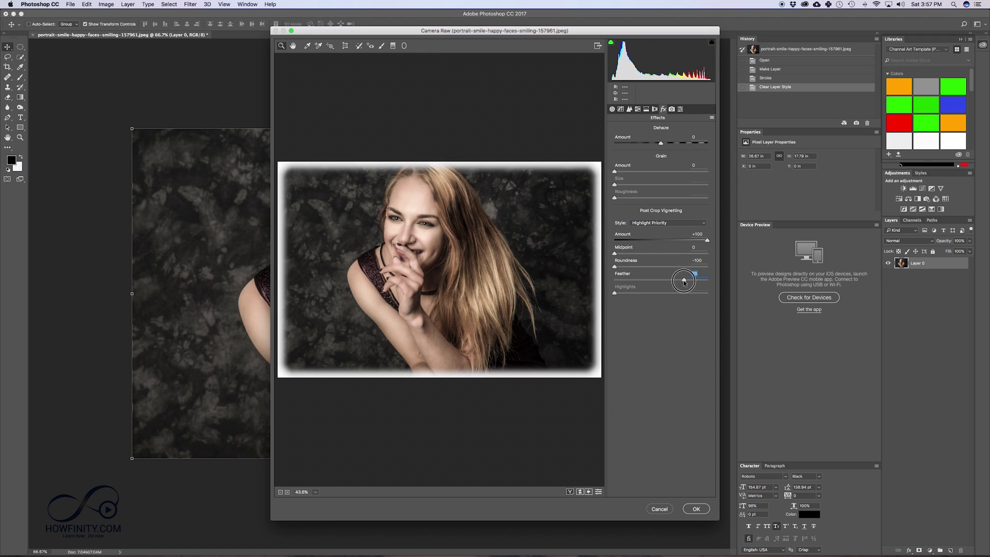
click(653, 281)
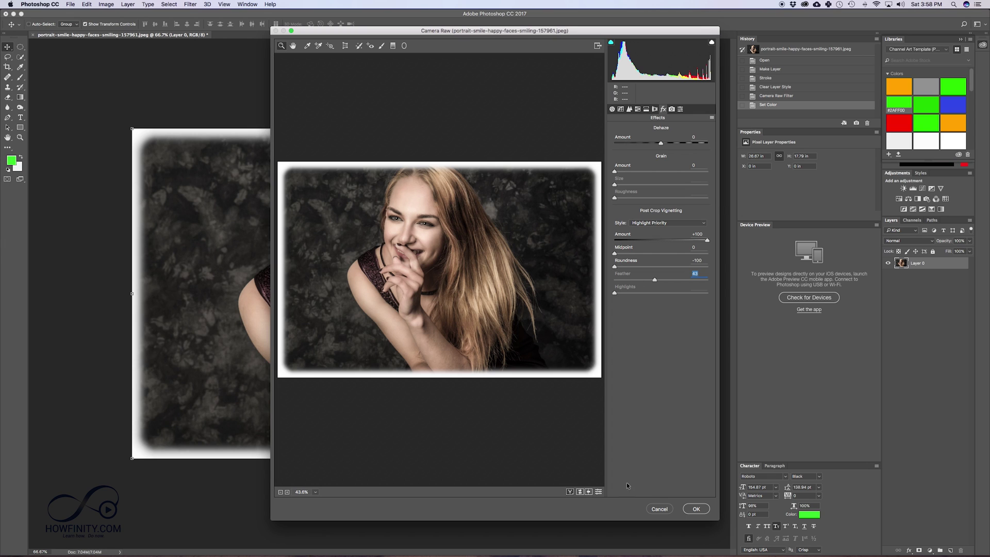
click(704, 507)
Revert to the Open history state and convert the Background into Layer 0
click(772, 62)
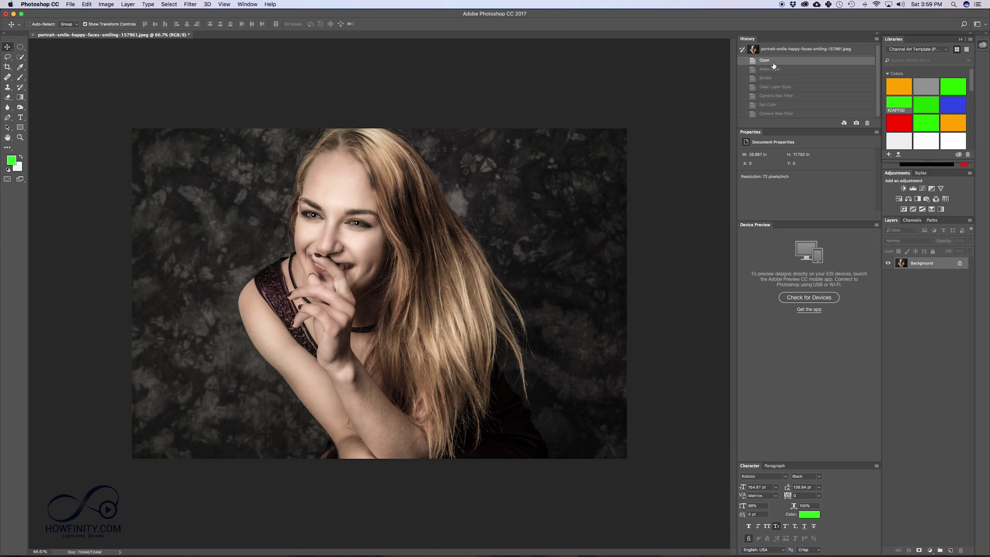
double_click(938, 263)
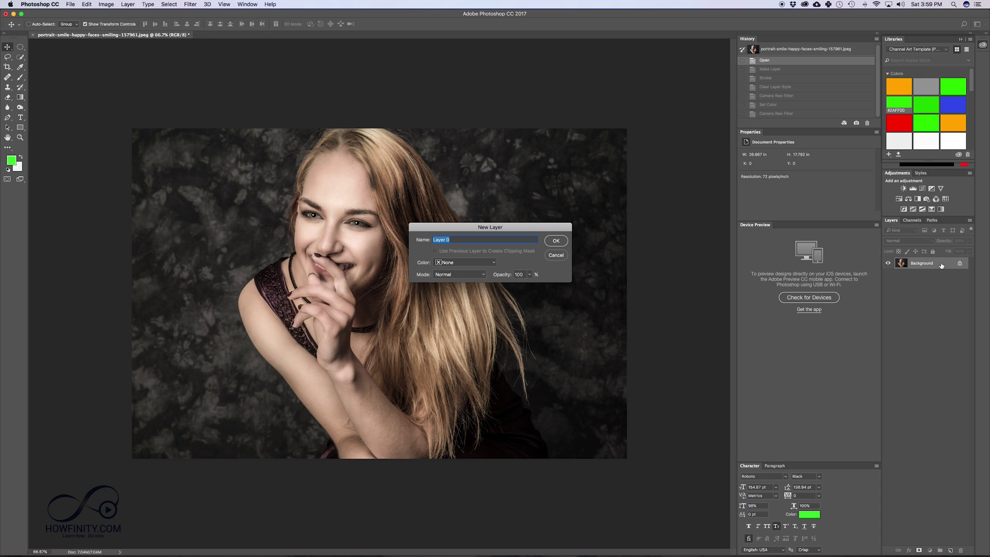
click(556, 240)
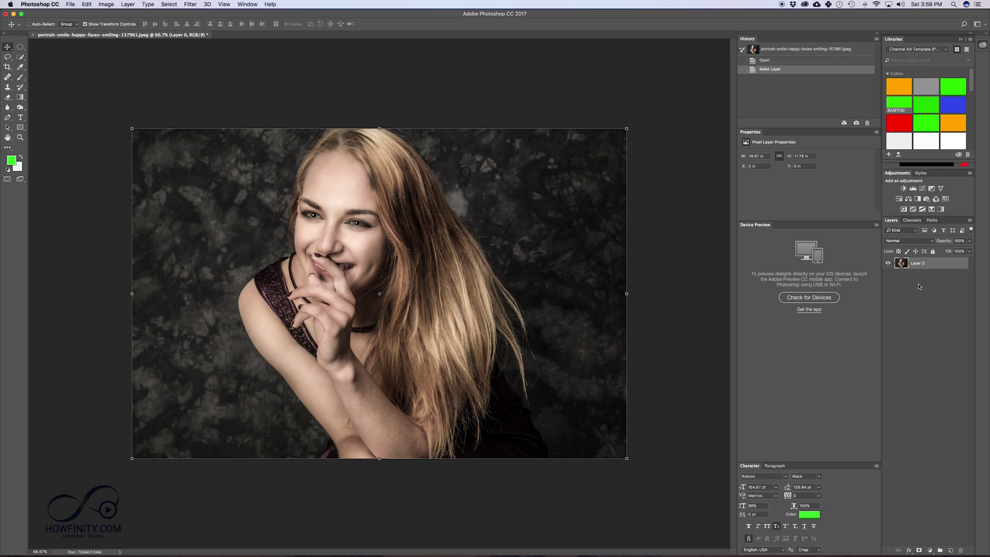
click(915, 339)
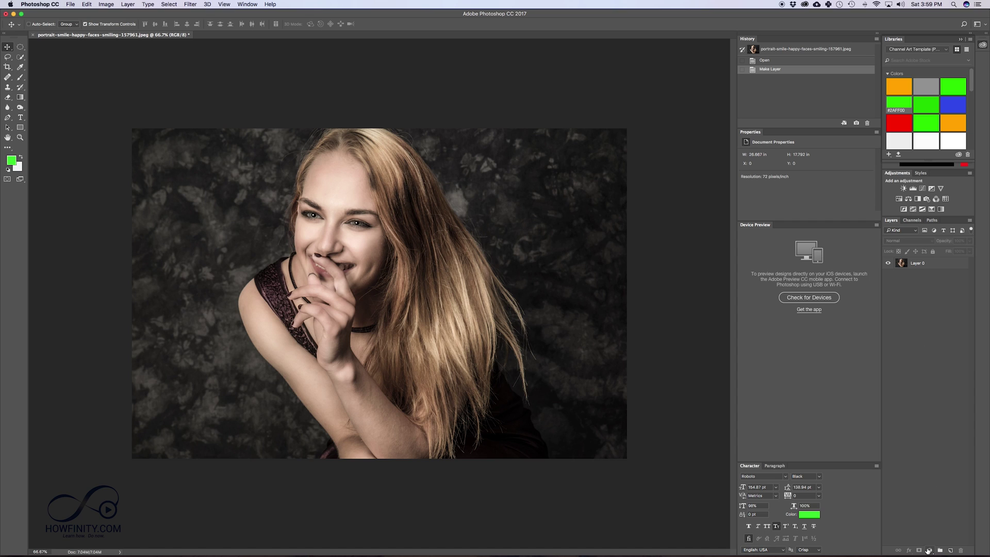
Add a black (000000) Solid Color fill layer and move it below Layer 0
click(929, 550)
click(945, 403)
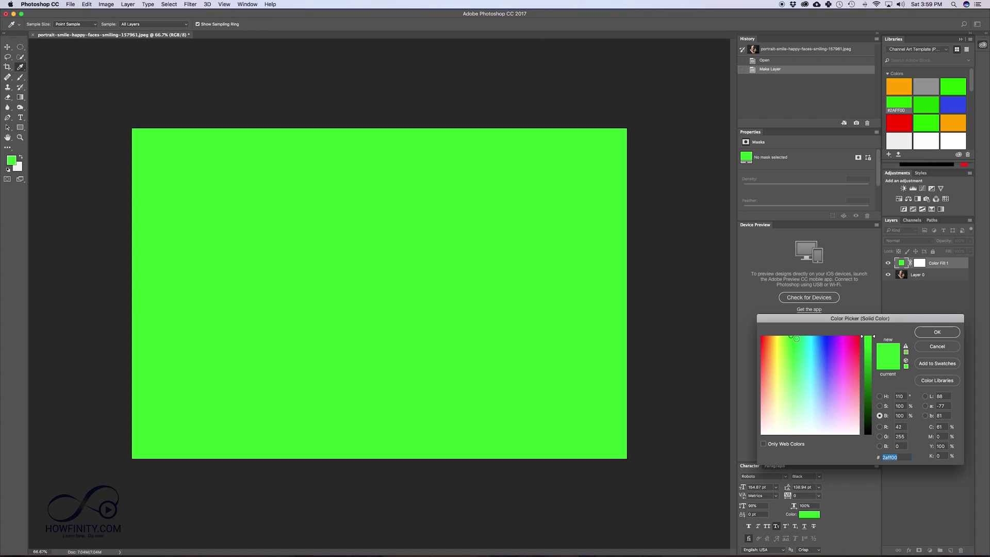
text(000000)
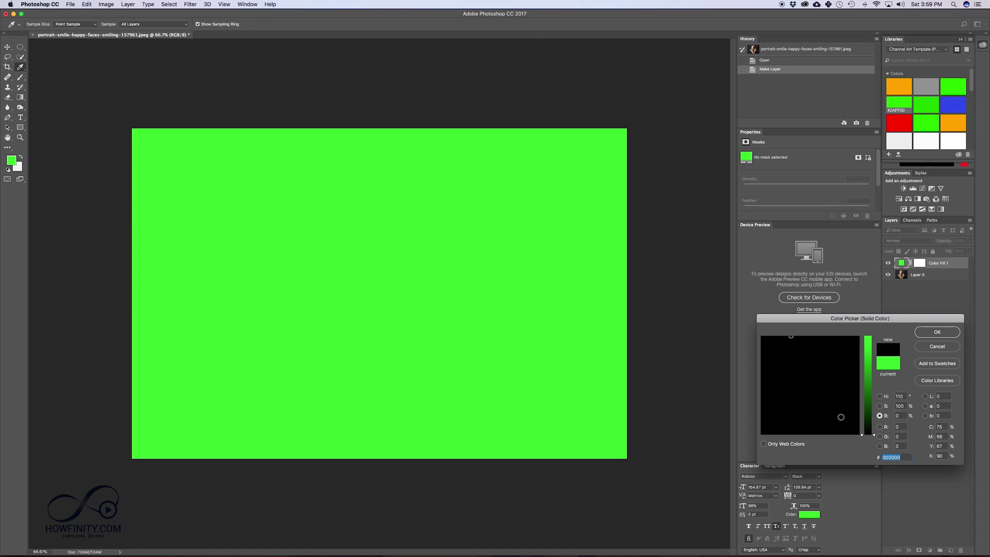
click(947, 333)
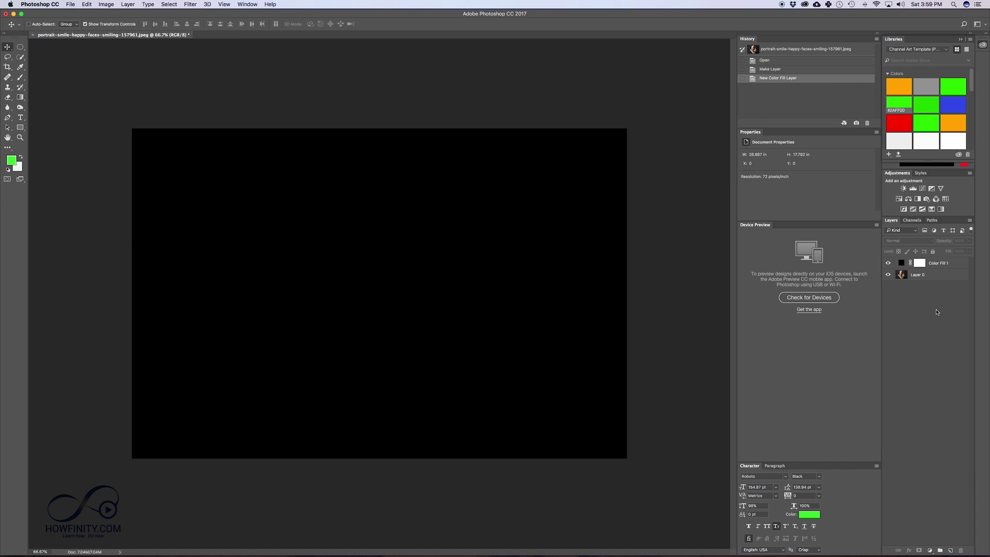
drag(938, 267, 935, 283)
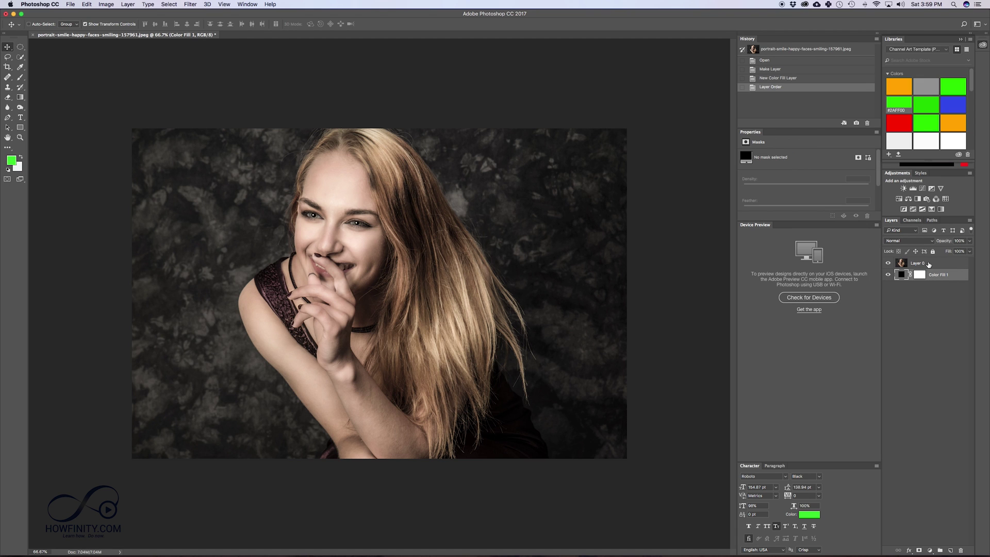
Crop outward past the photo's top-left and bottom-right corners to enlarge the canvas
click(932, 264)
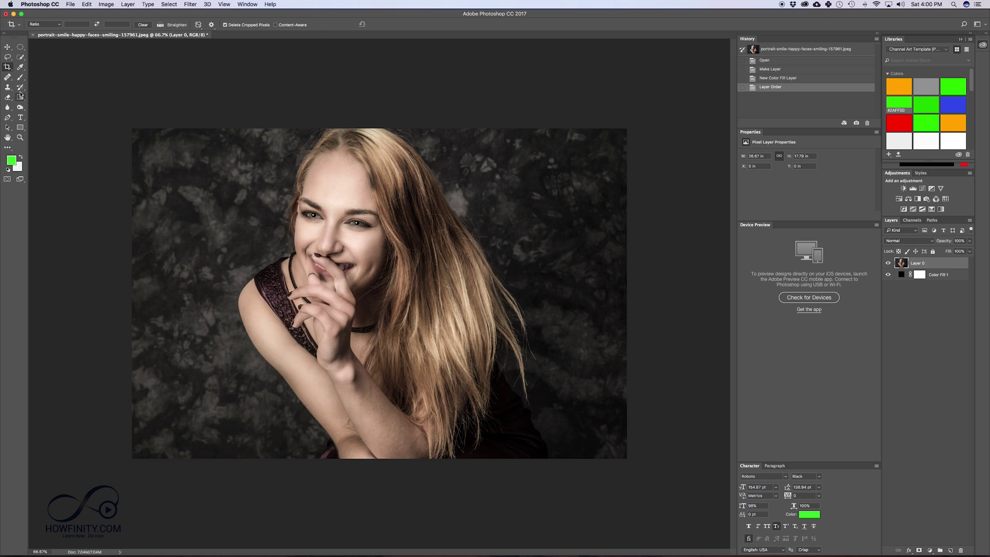
click(8, 68)
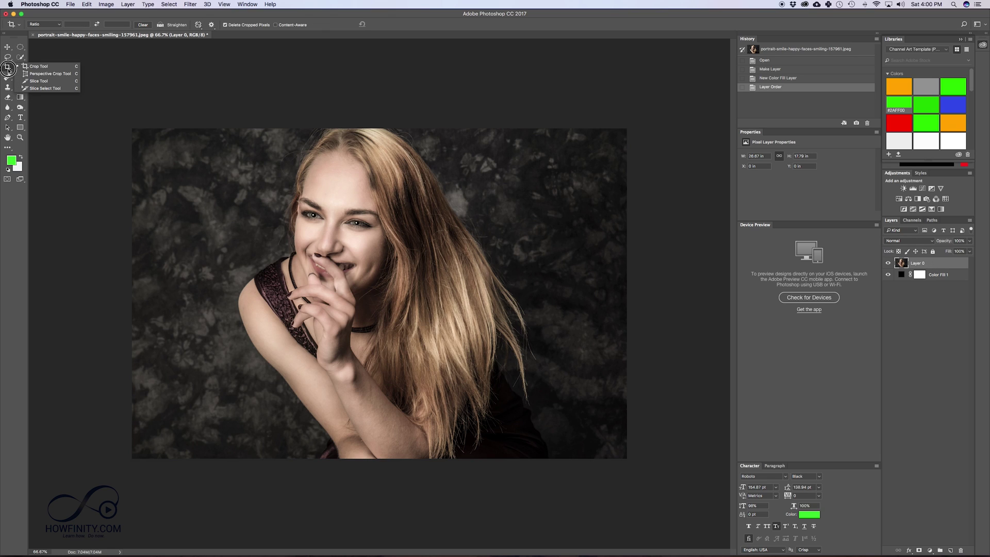
click(39, 66)
drag(304, 297, 670, 470)
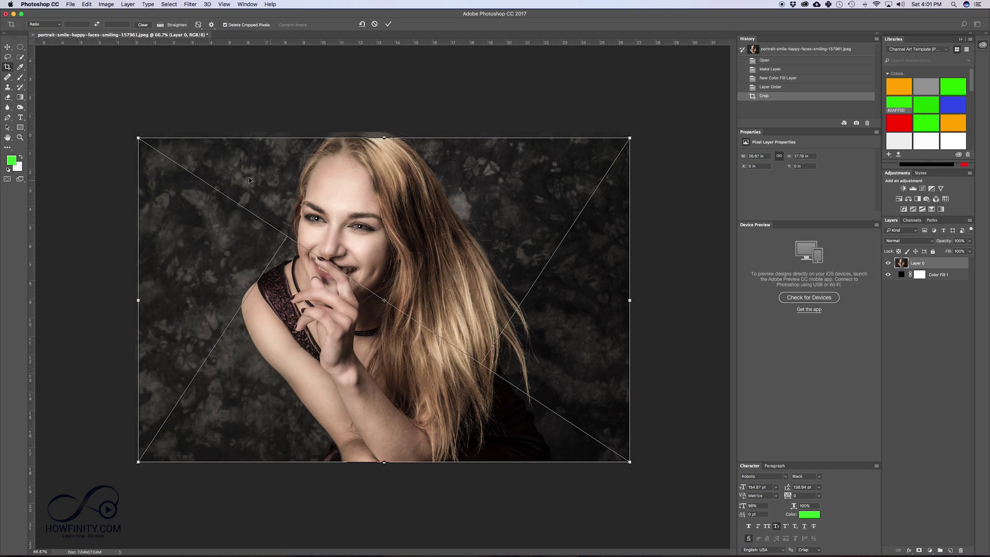
drag(139, 138, 122, 122)
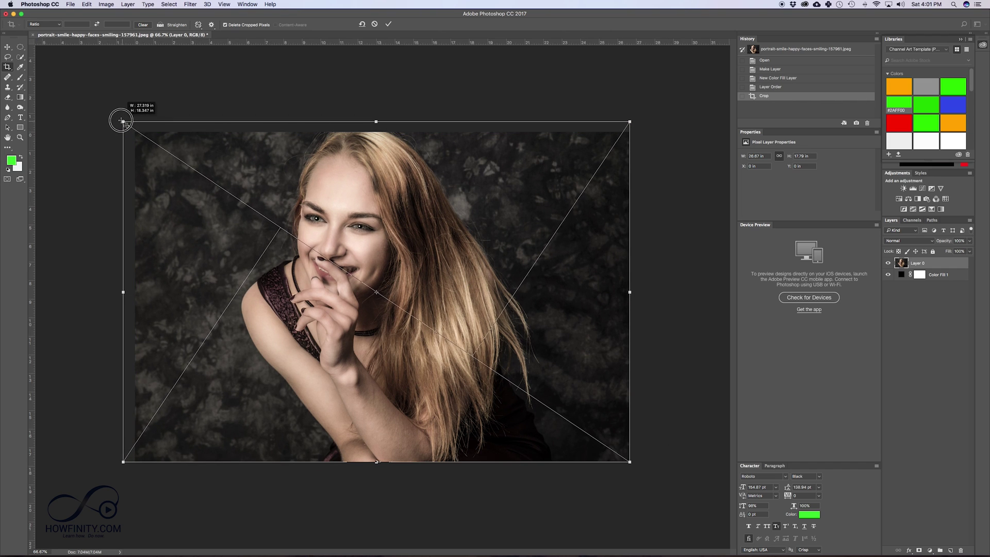
drag(121, 122, 123, 120)
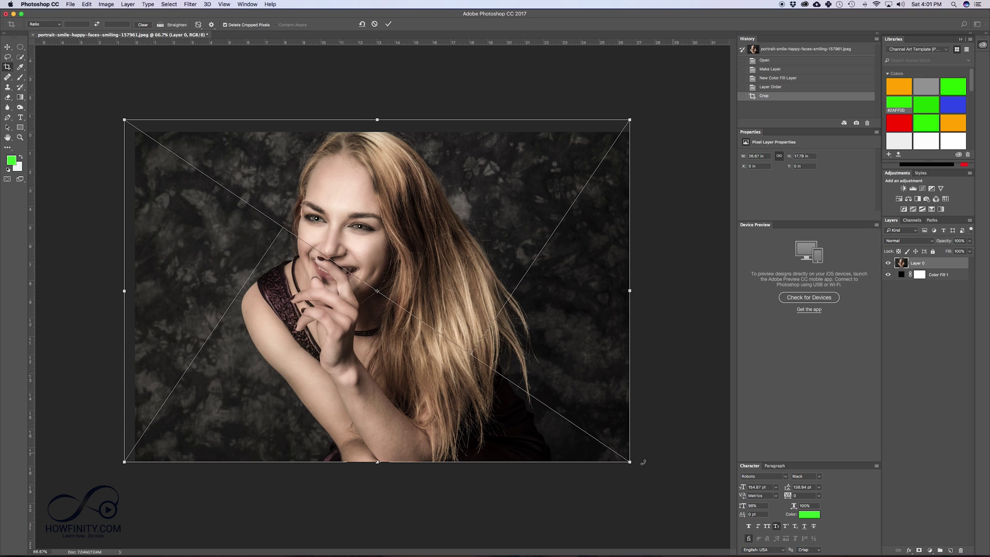
drag(629, 462, 642, 472)
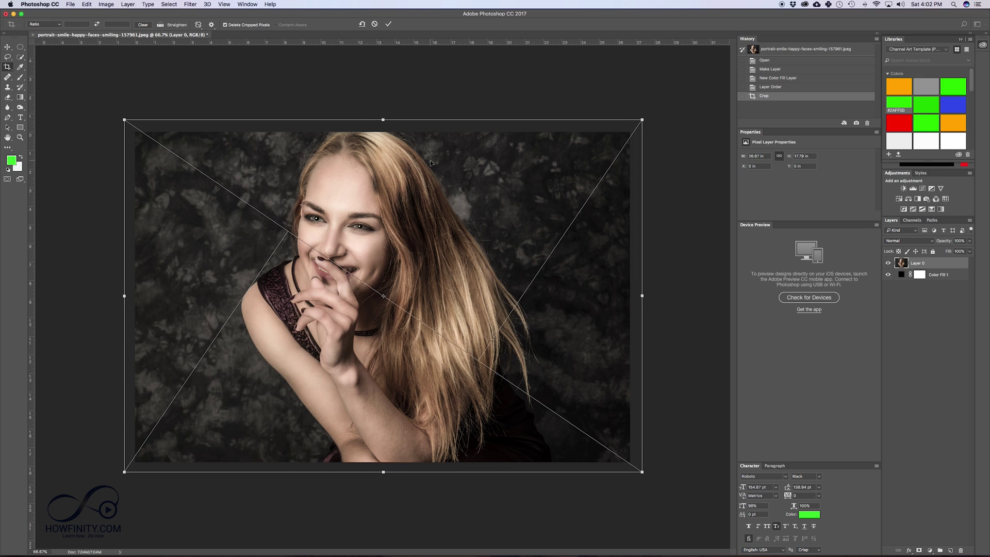
click(389, 25)
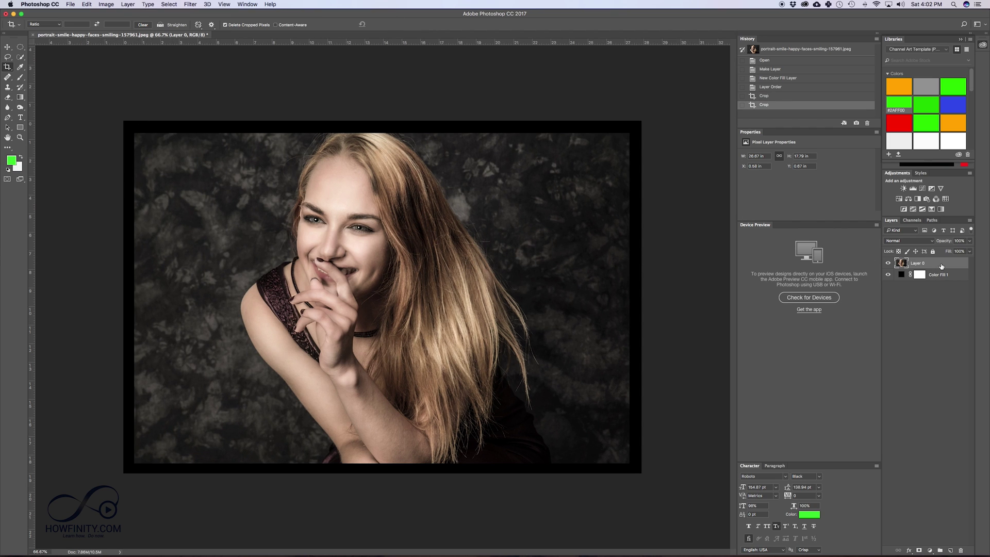
Change the Color Fill 1 colour to white (ffffff) at 100% opacity
click(936, 277)
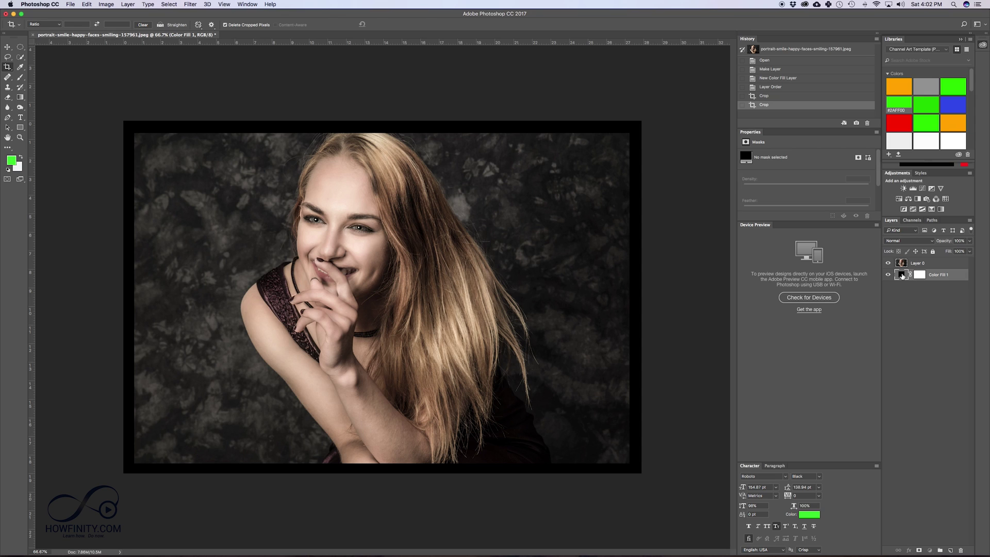
double_click(902, 276)
mouse_move(868, 355)
mouse_down()
mouse_move(870, 324)
mouse_move(867, 361)
mouse_move(868, 336)
mouse_up()
click(820, 344)
click(936, 332)
click(970, 241)
mouse_move(968, 250)
mouse_down()
mouse_move(956, 251)
mouse_move(972, 251)
mouse_up()
click(970, 241)
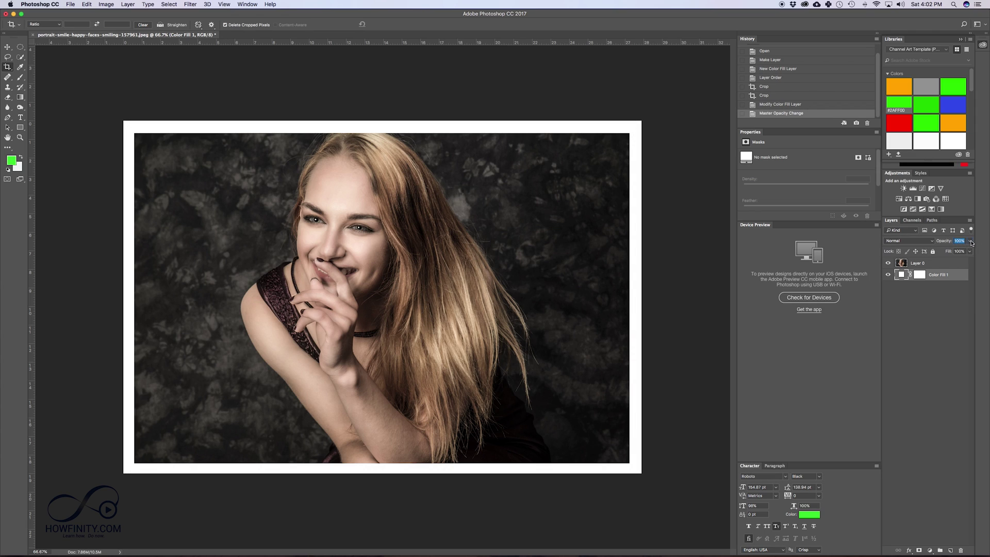
Apply a Bevel & Emboss style with Texture to the white fill layer
double_click(954, 278)
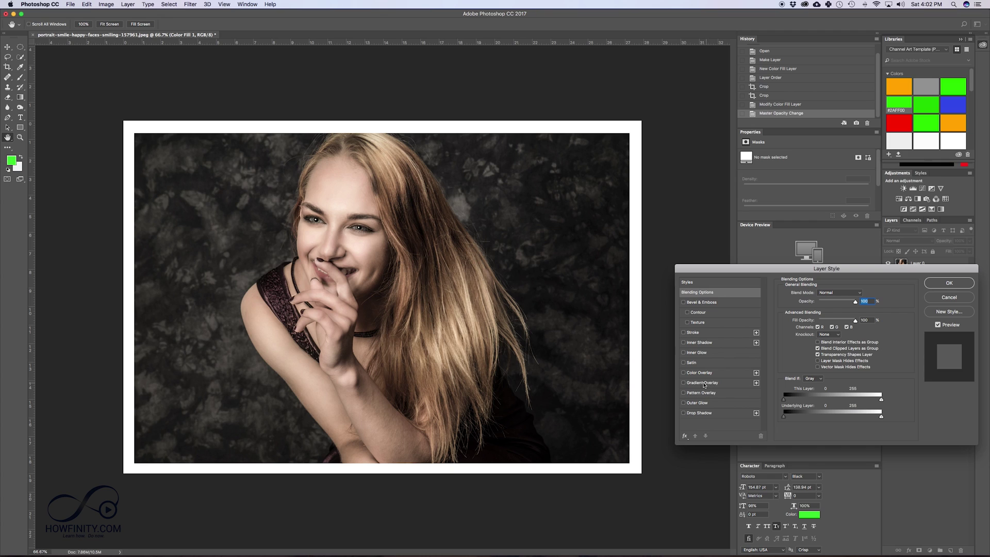
click(684, 393)
click(684, 392)
click(688, 323)
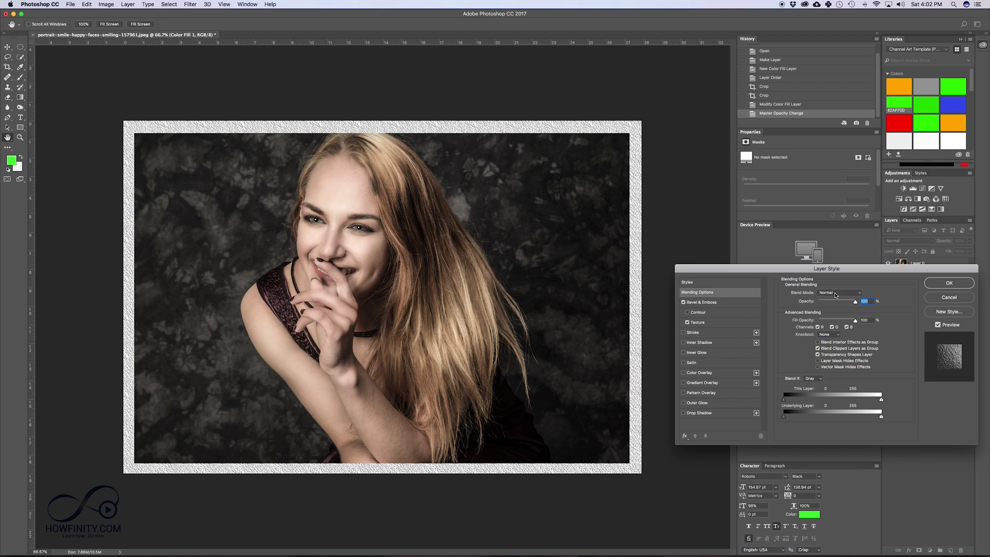
click(949, 283)
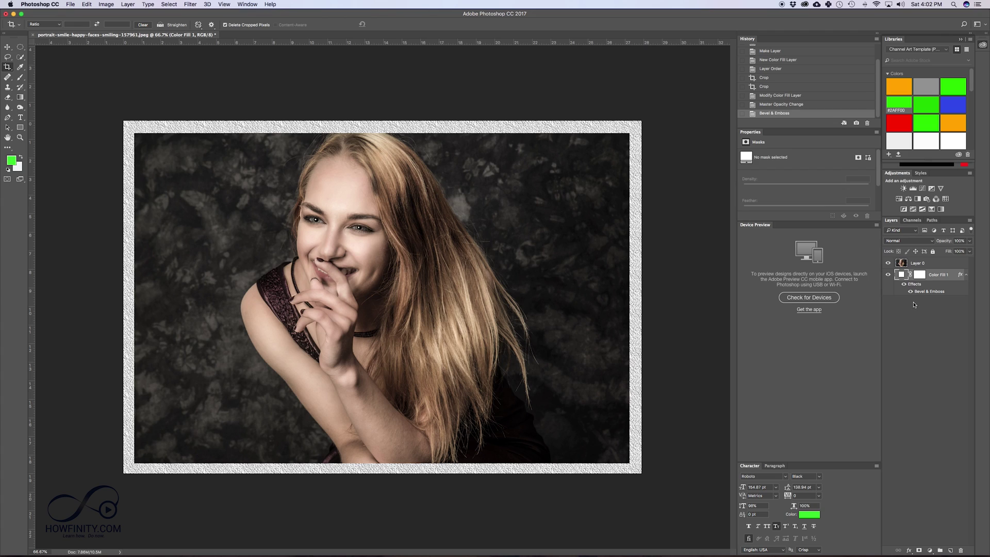